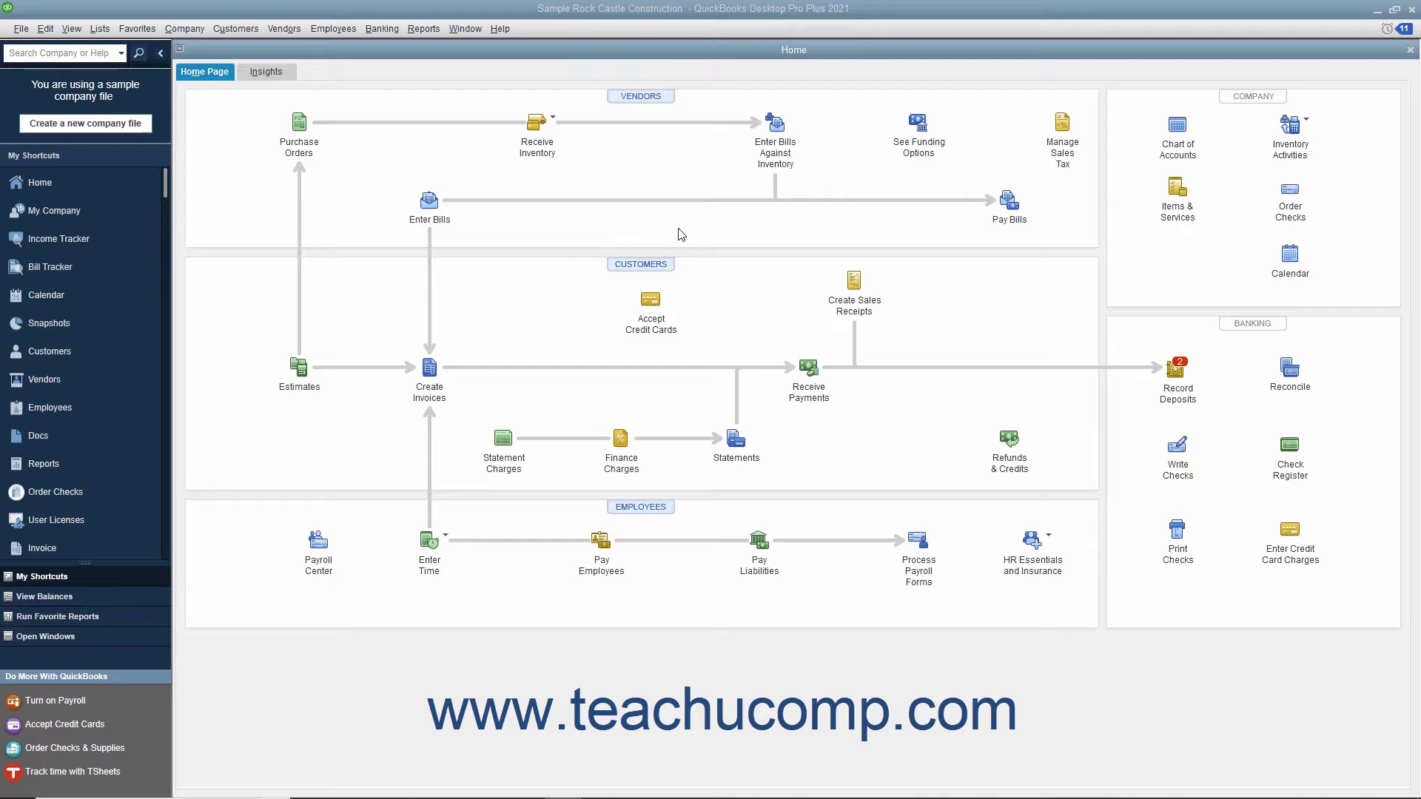
Inspect the first customer's Additional Info custom fields, like Contract #, then close the record unchanged.
click(656, 265)
double_click(247, 196)
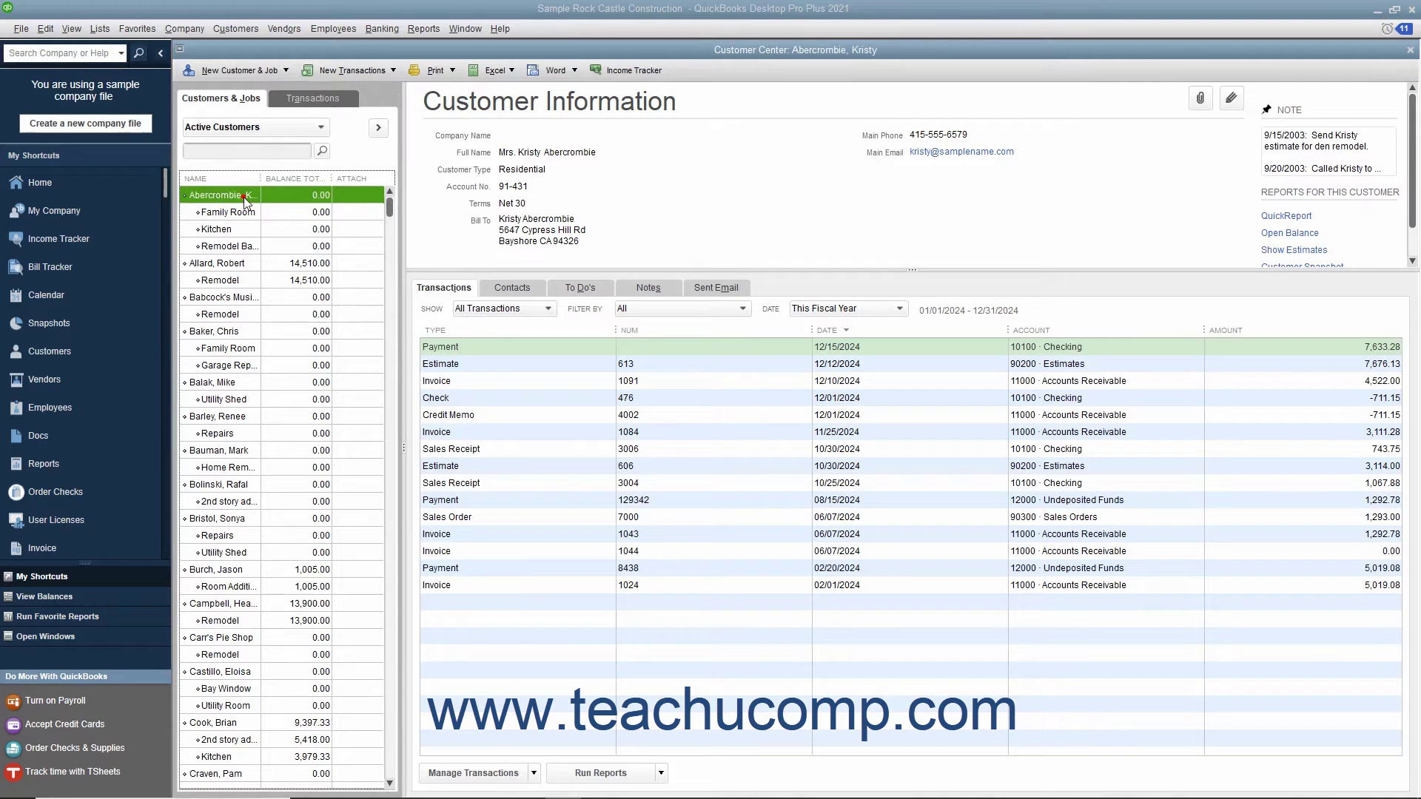
click(259, 204)
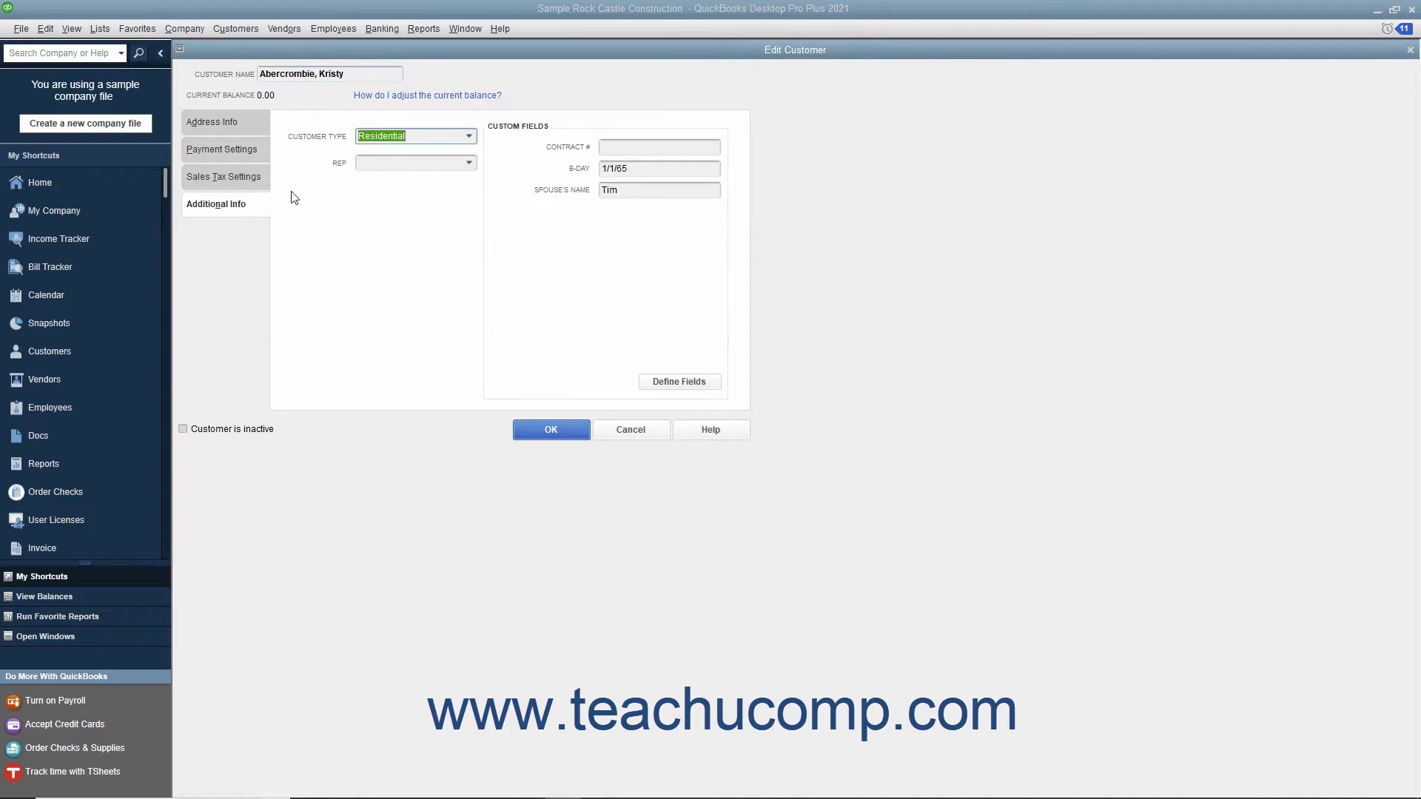
click(640, 147)
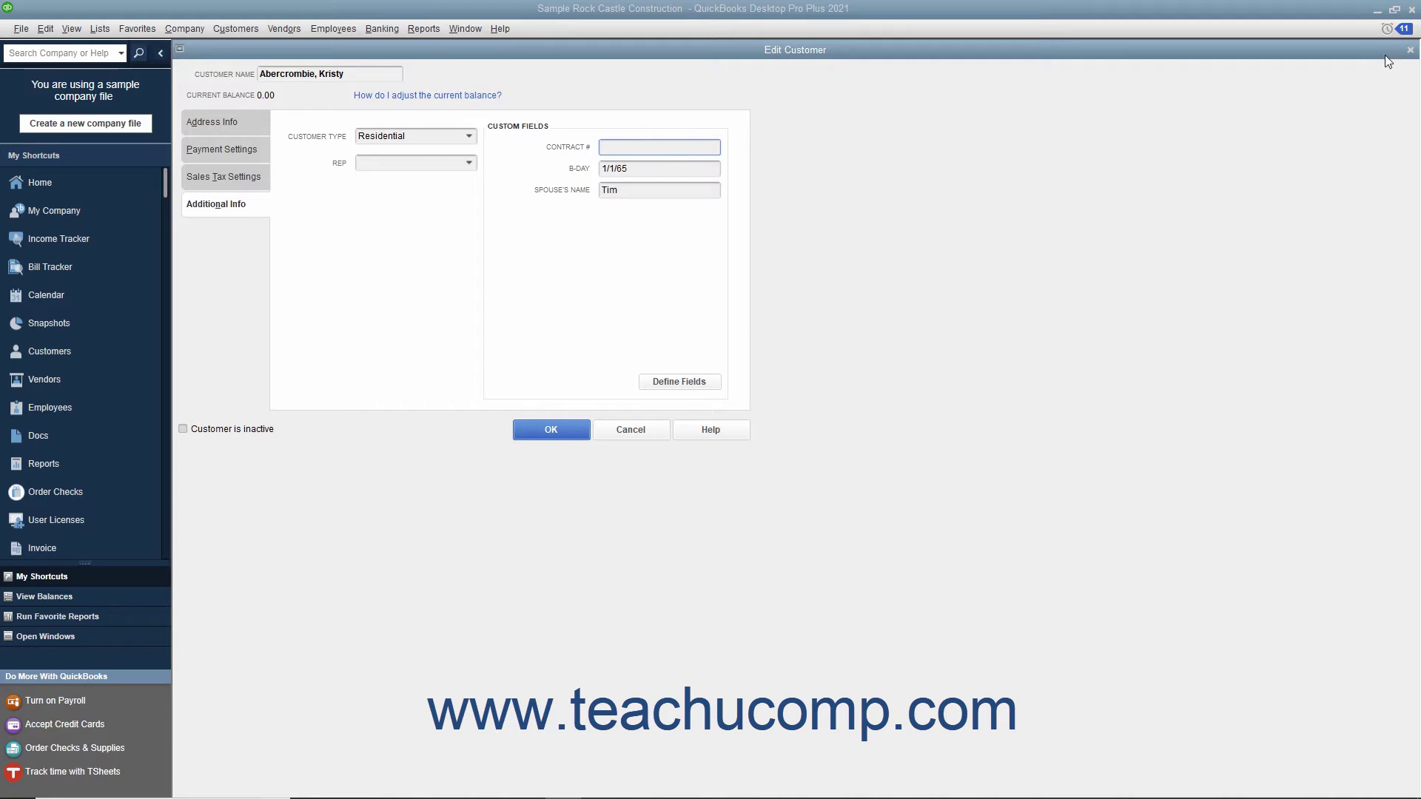
click(1409, 51)
Close the Customer Center to get back to the Home page.
click(1409, 51)
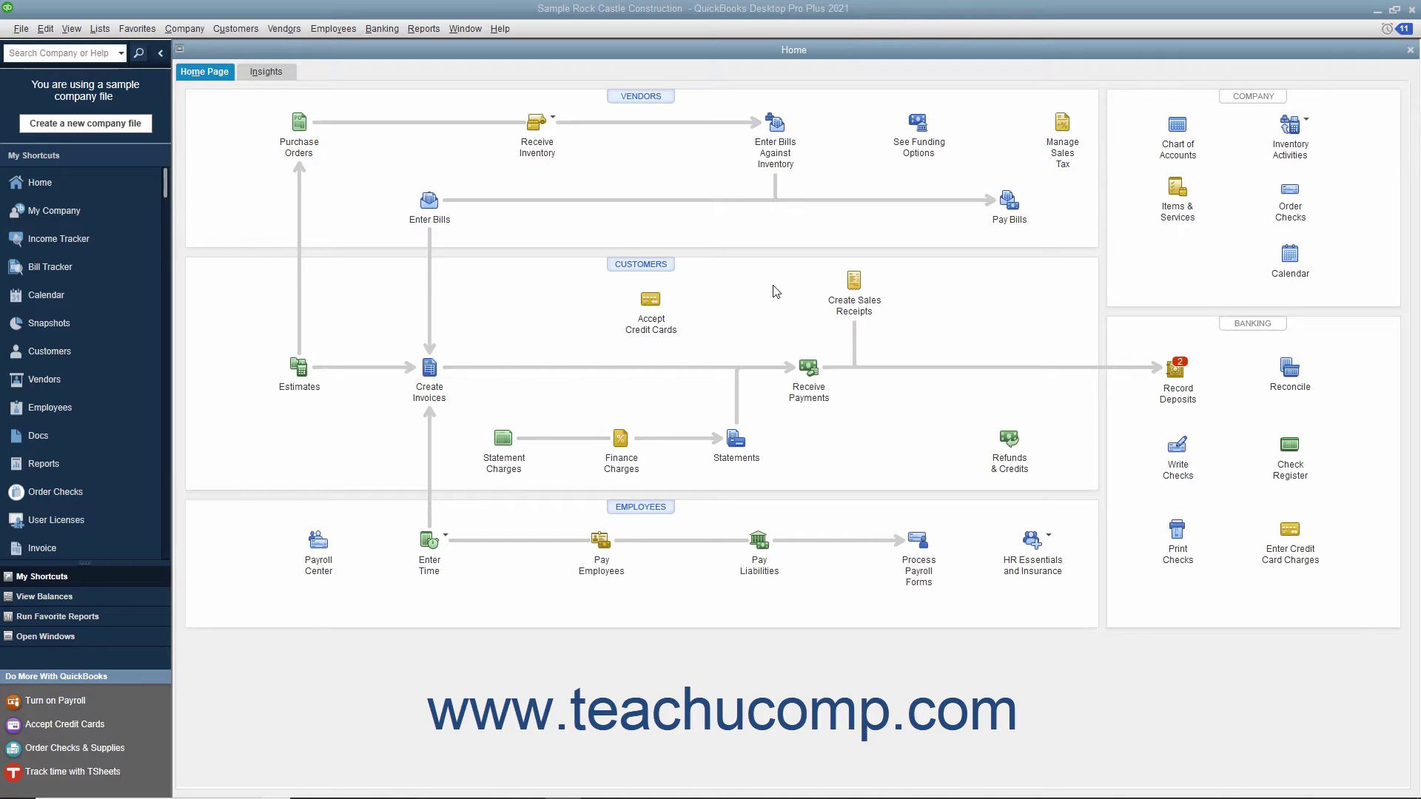
From the first customer's Additional Info, open Define Fields to set up custom fields for names.
click(632, 265)
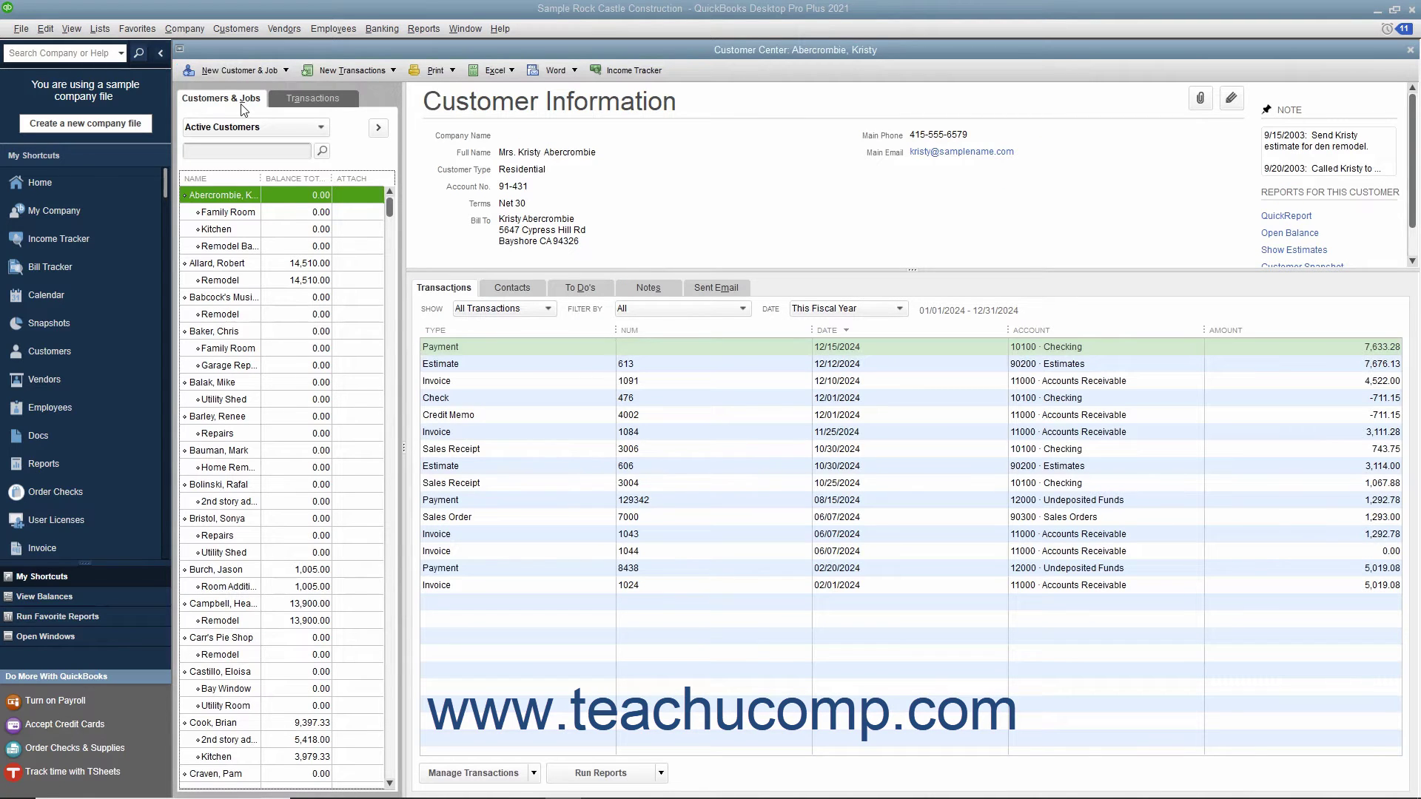
click(210, 196)
double_click(210, 195)
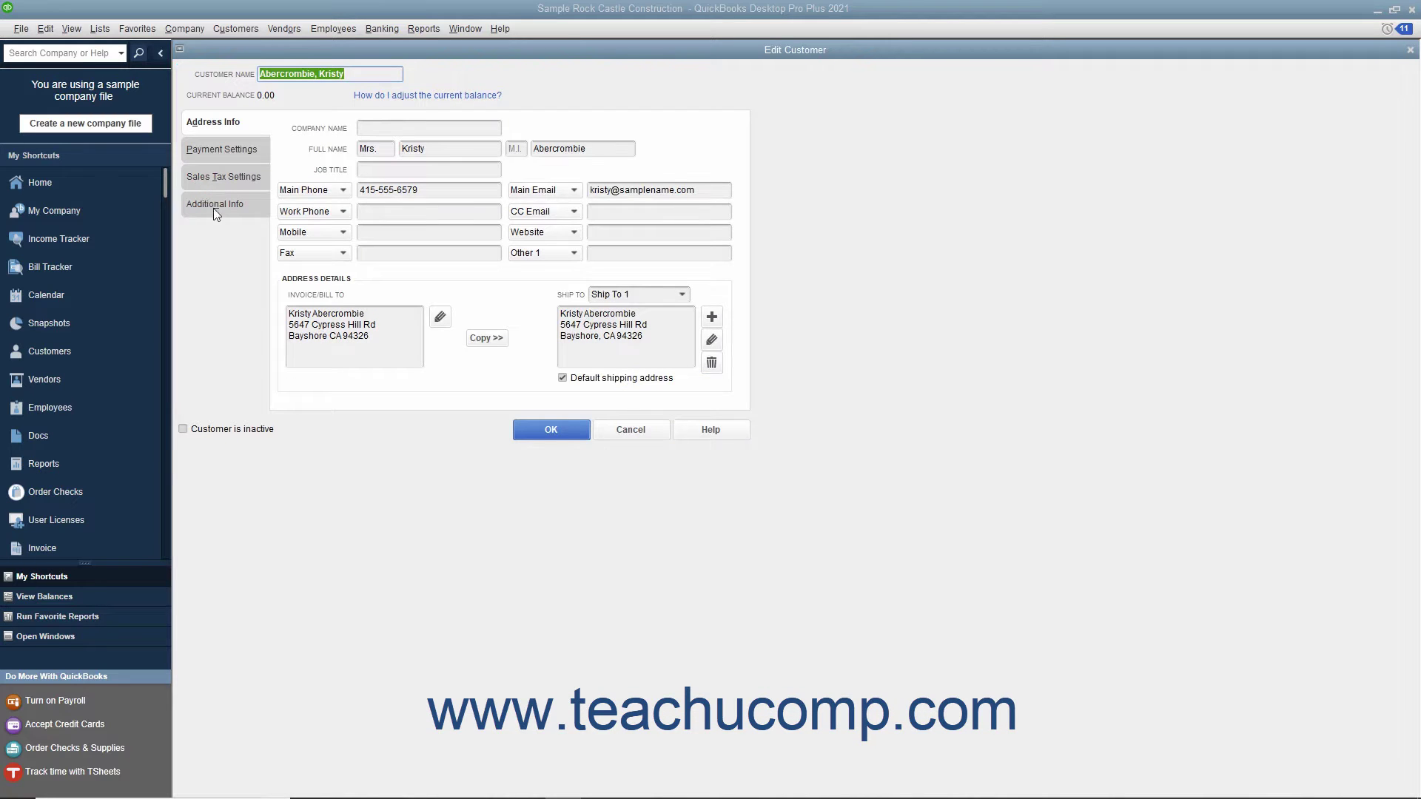
click(218, 210)
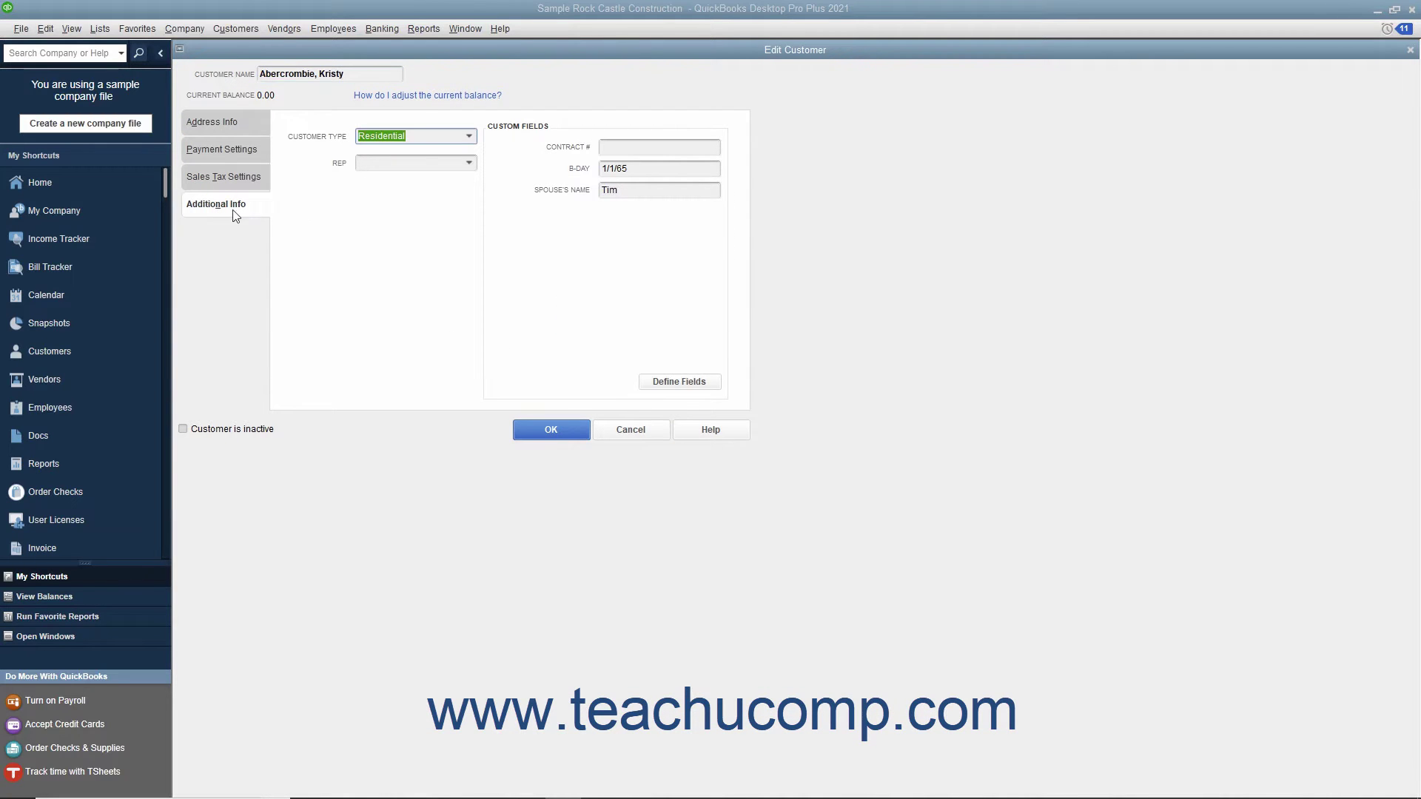
click(676, 382)
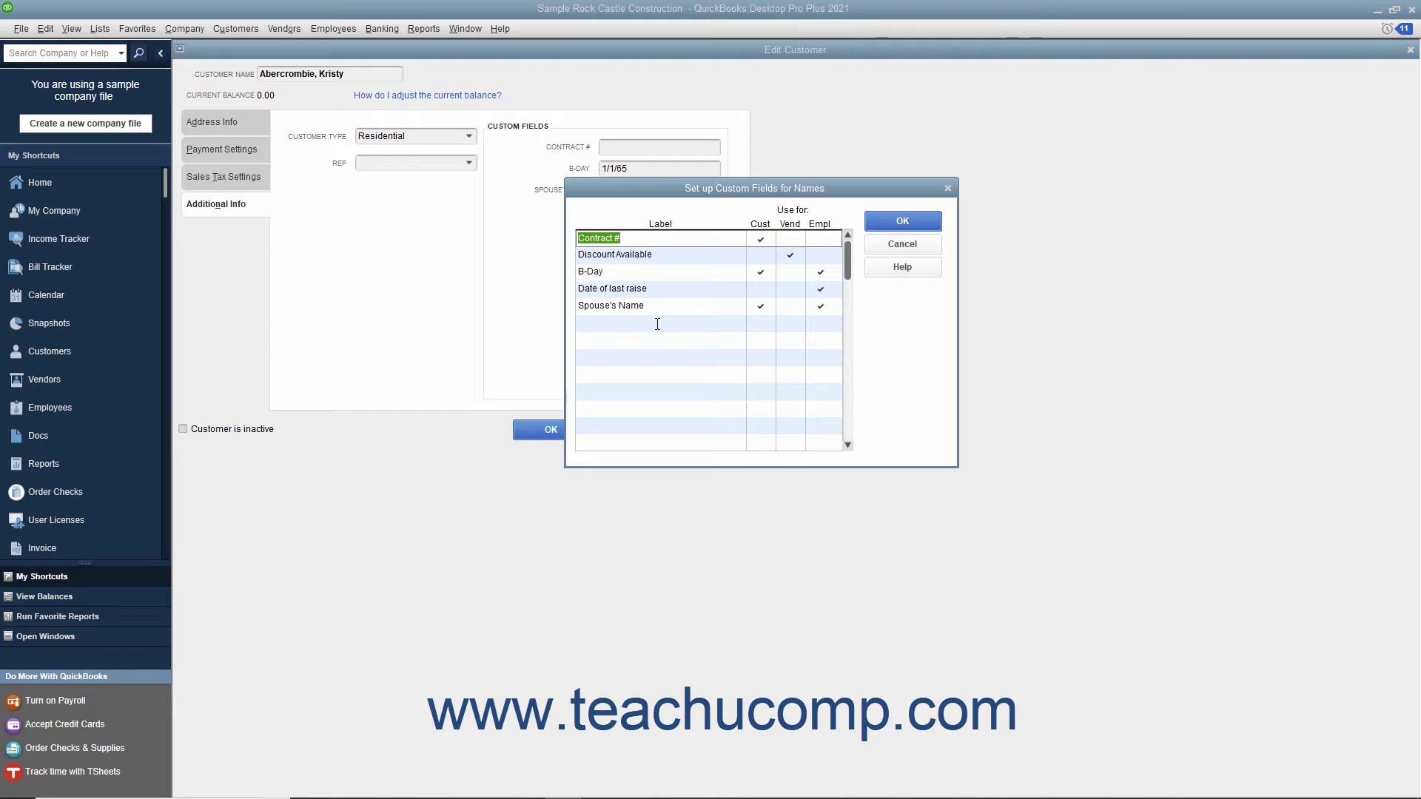
Add a 'Referred By' custom field below Spouse's Name for customers, vendors and employees, and save.
click(657, 324)
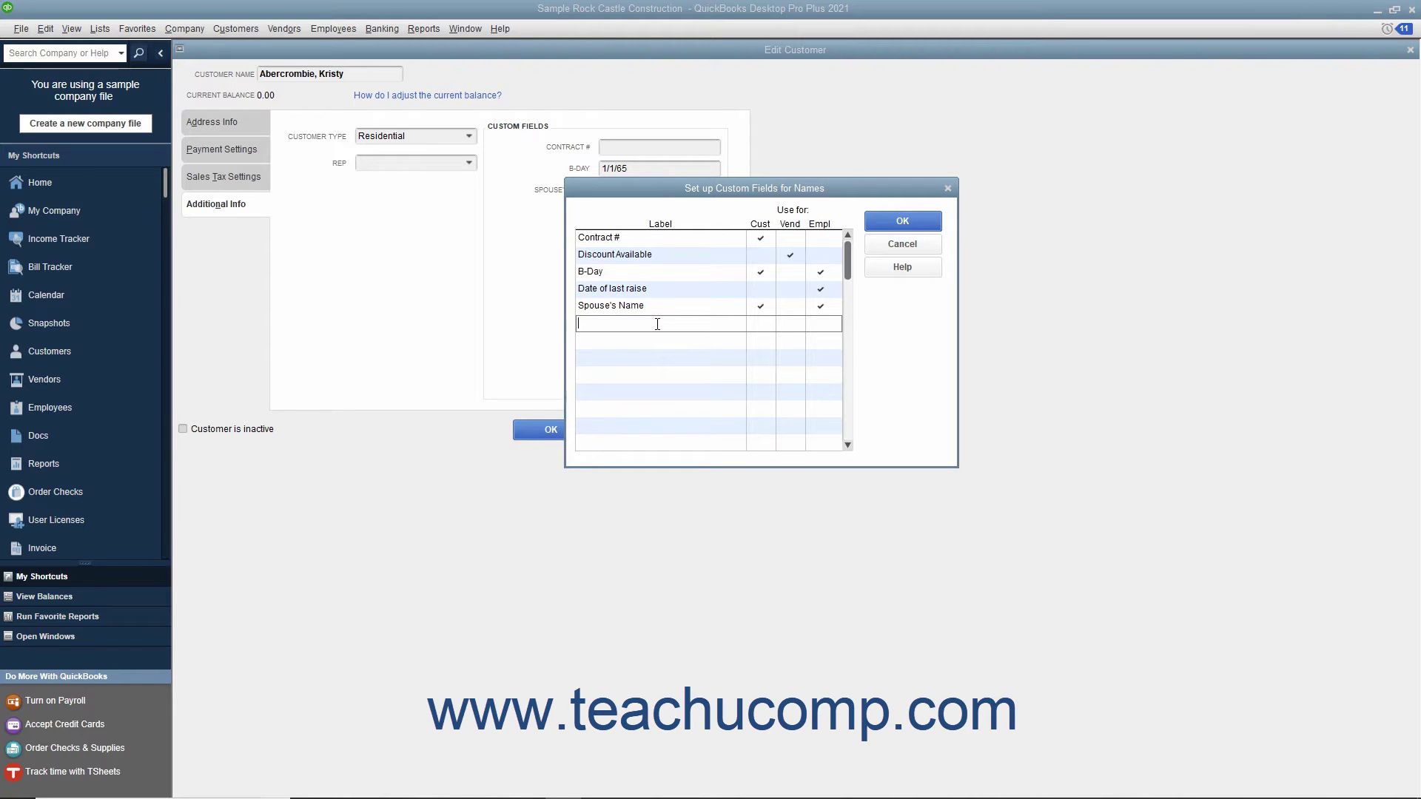
text(Referred By)
click(760, 321)
click(790, 324)
click(817, 324)
click(882, 229)
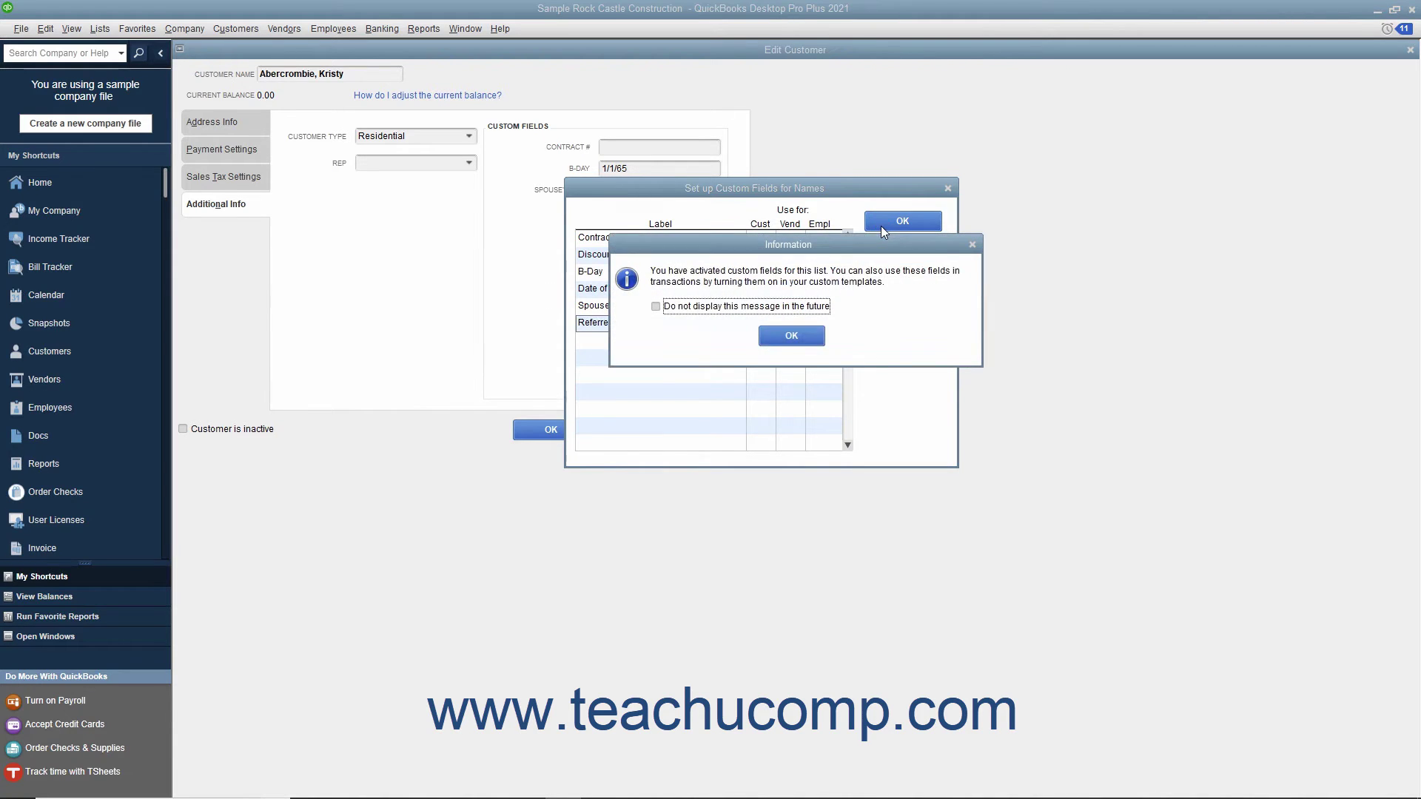
Acknowledge the activation notice, check the empty Referred By field, and save the customer record.
click(814, 333)
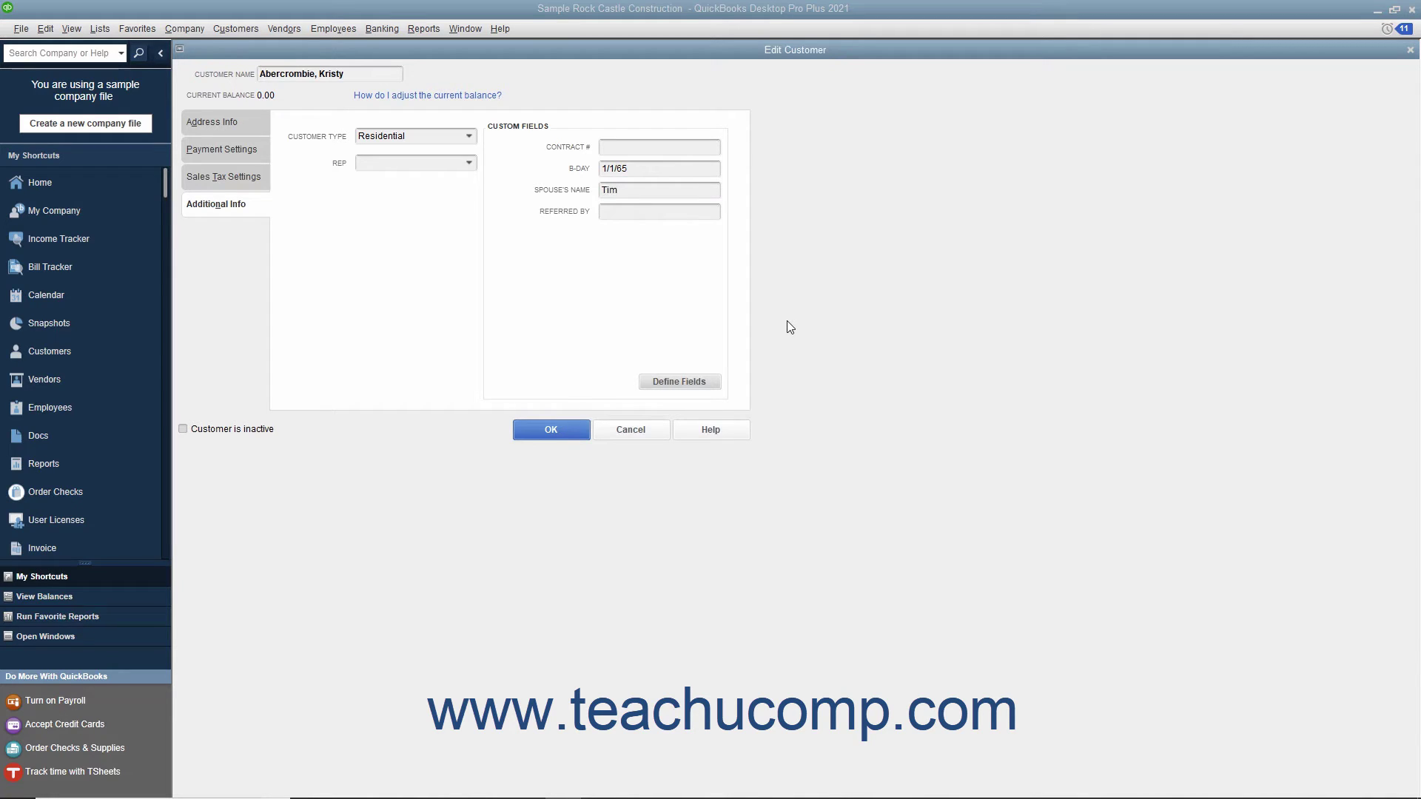
click(618, 211)
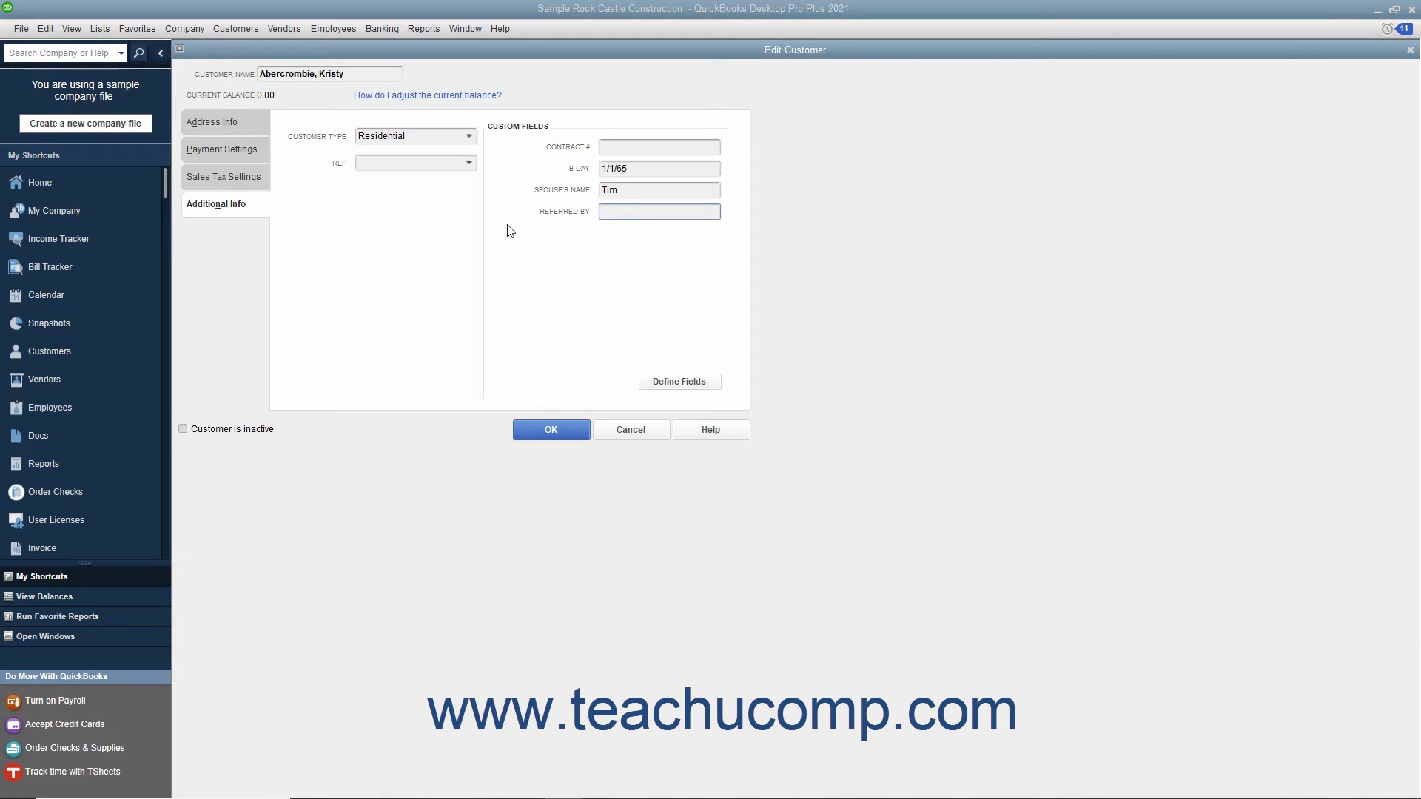
click(231, 210)
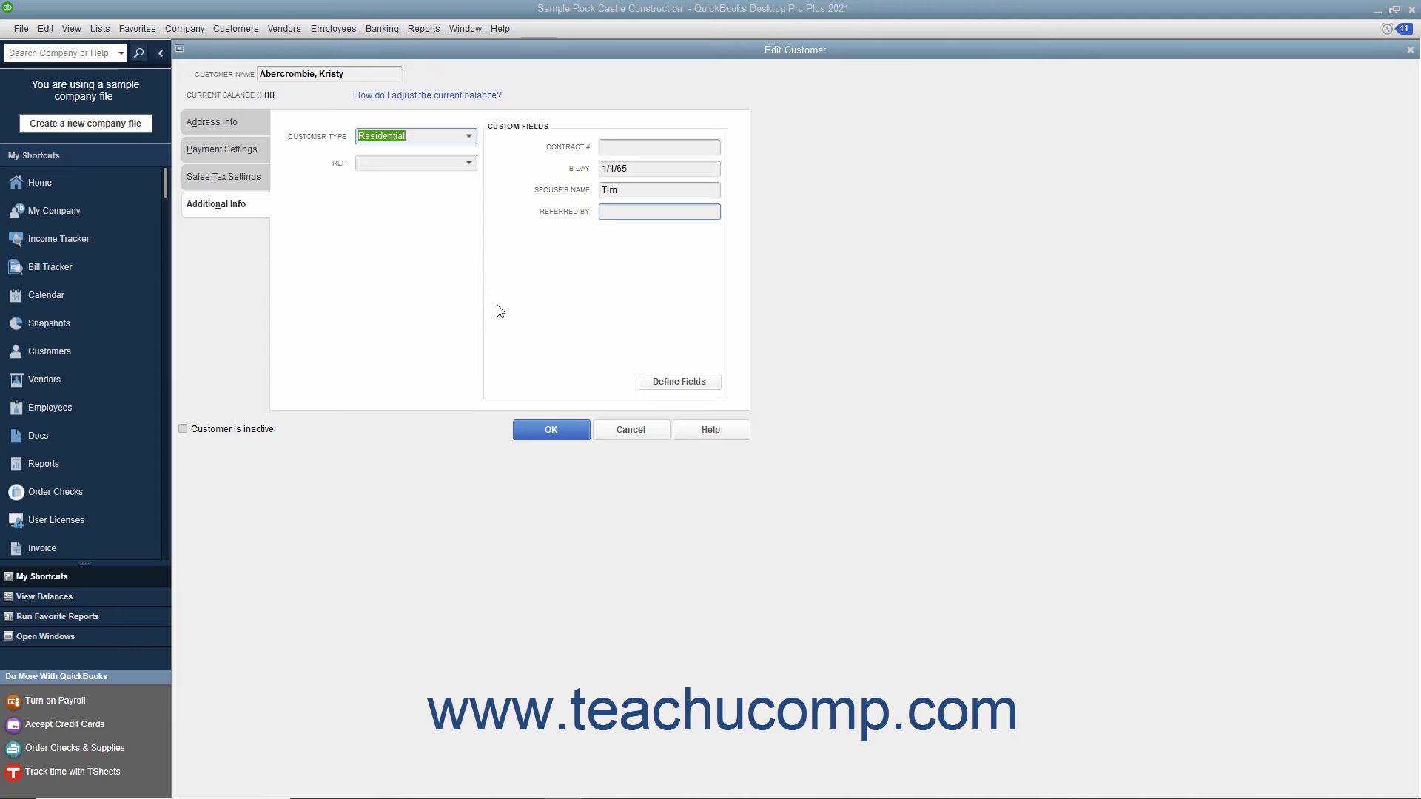
click(530, 428)
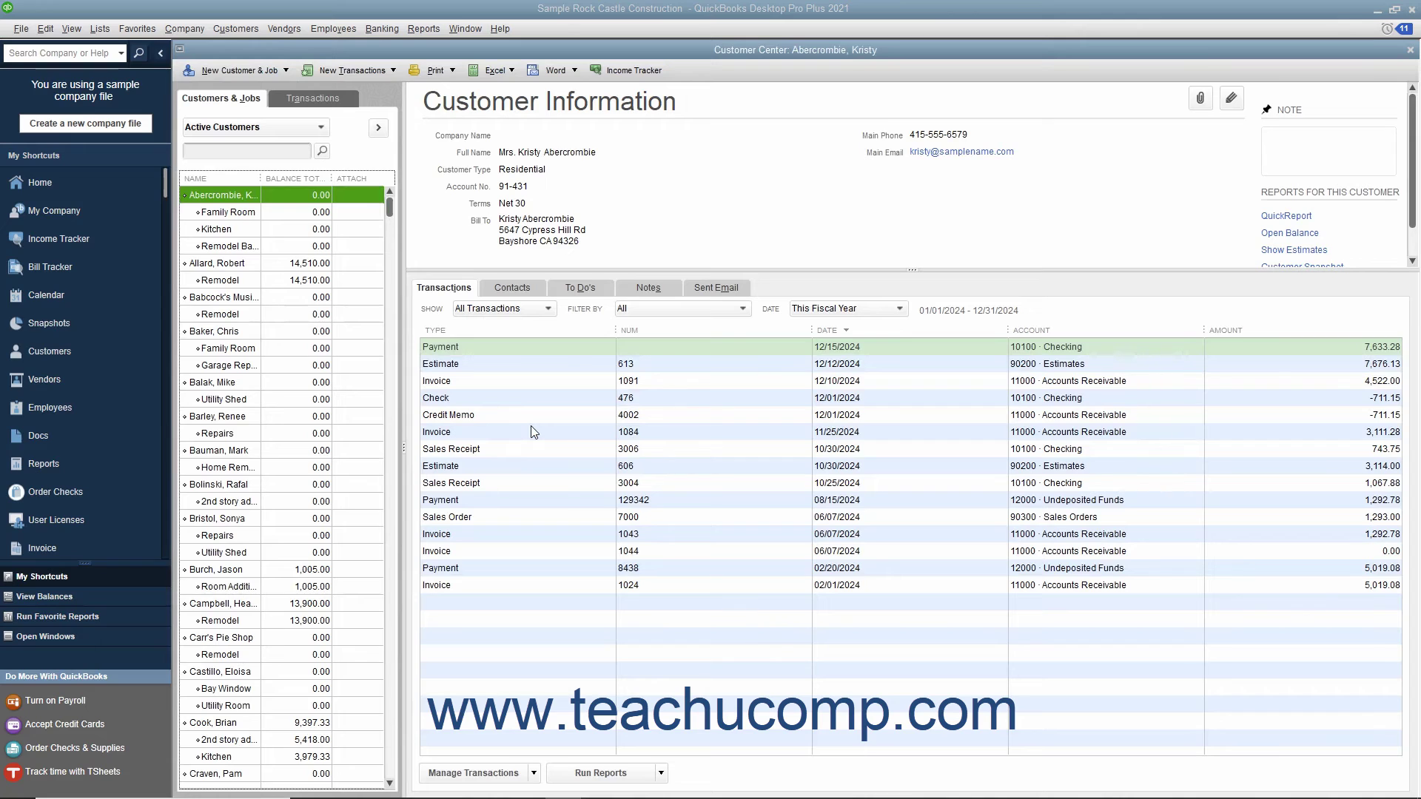
Close the Customer Center and open the Item List from the Lists menu.
click(1409, 50)
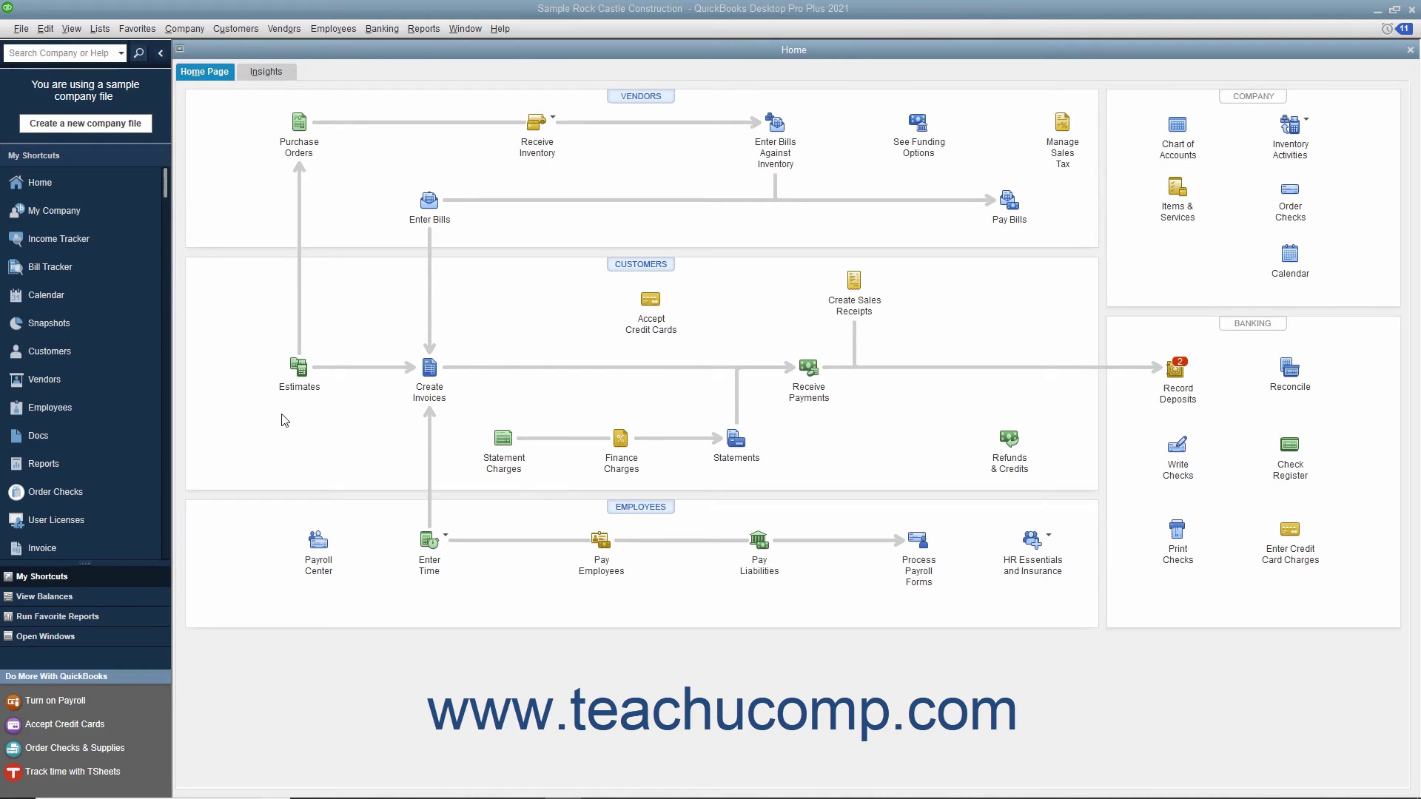
click(99, 29)
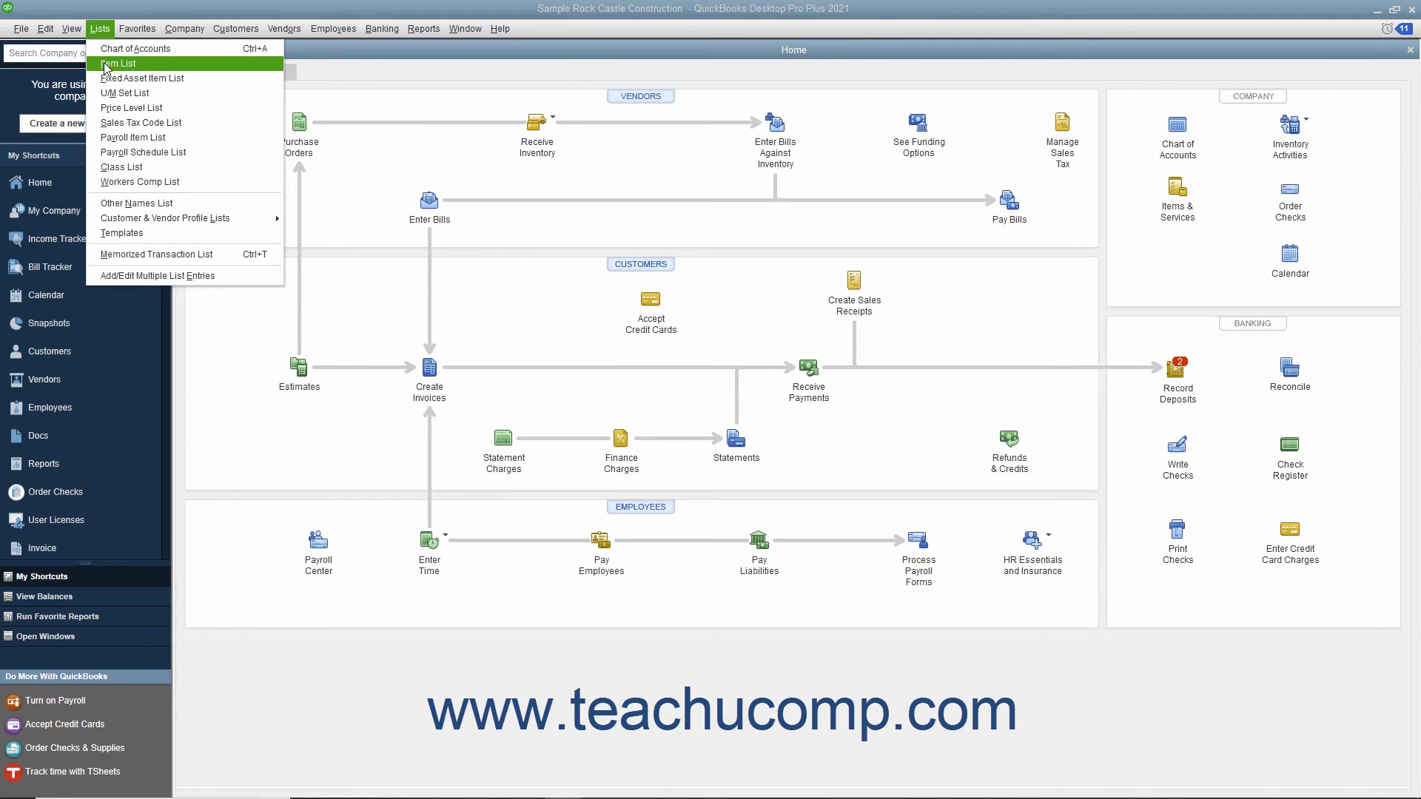
click(104, 63)
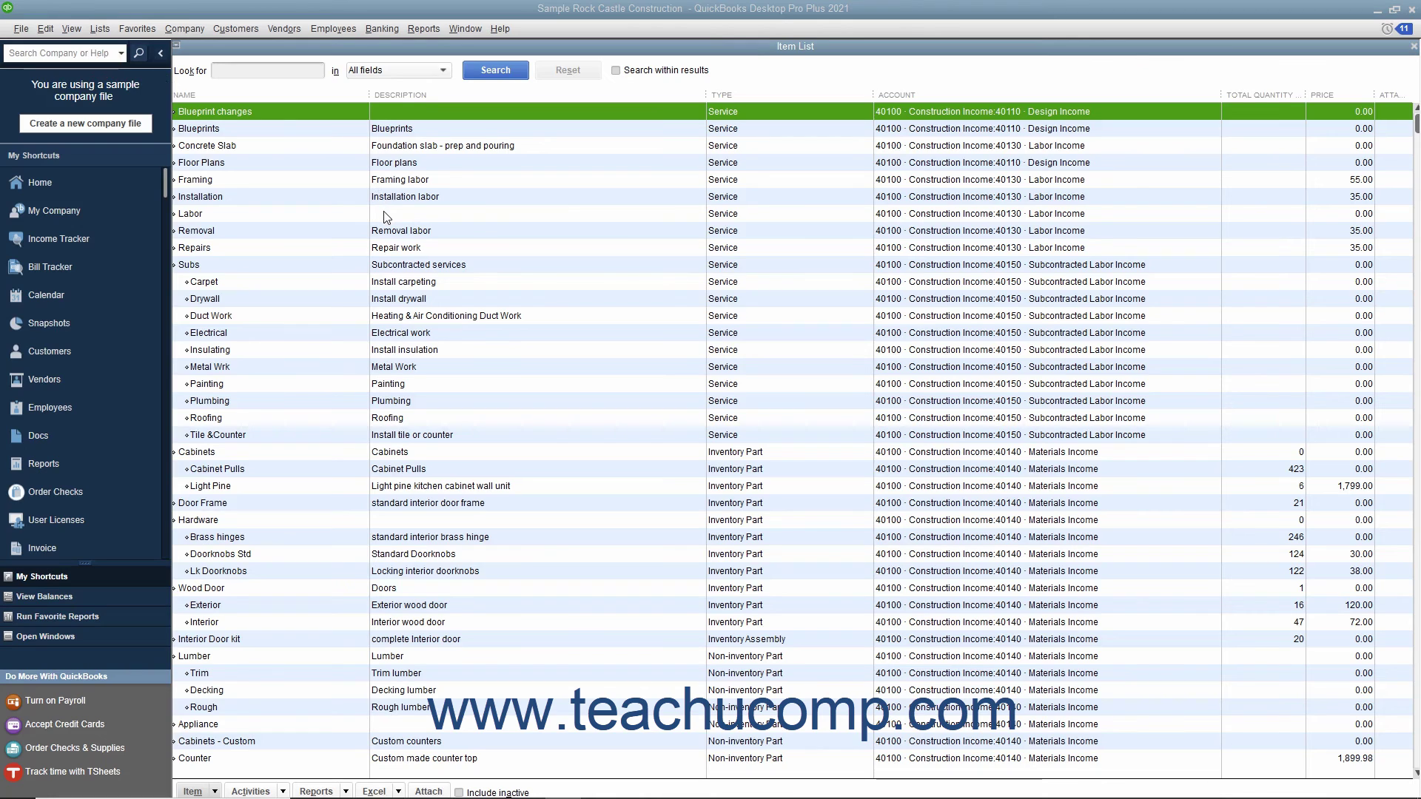
Open Concrete Slab for editing and display its COLOR and MATERIAL custom fields.
double_click(233, 147)
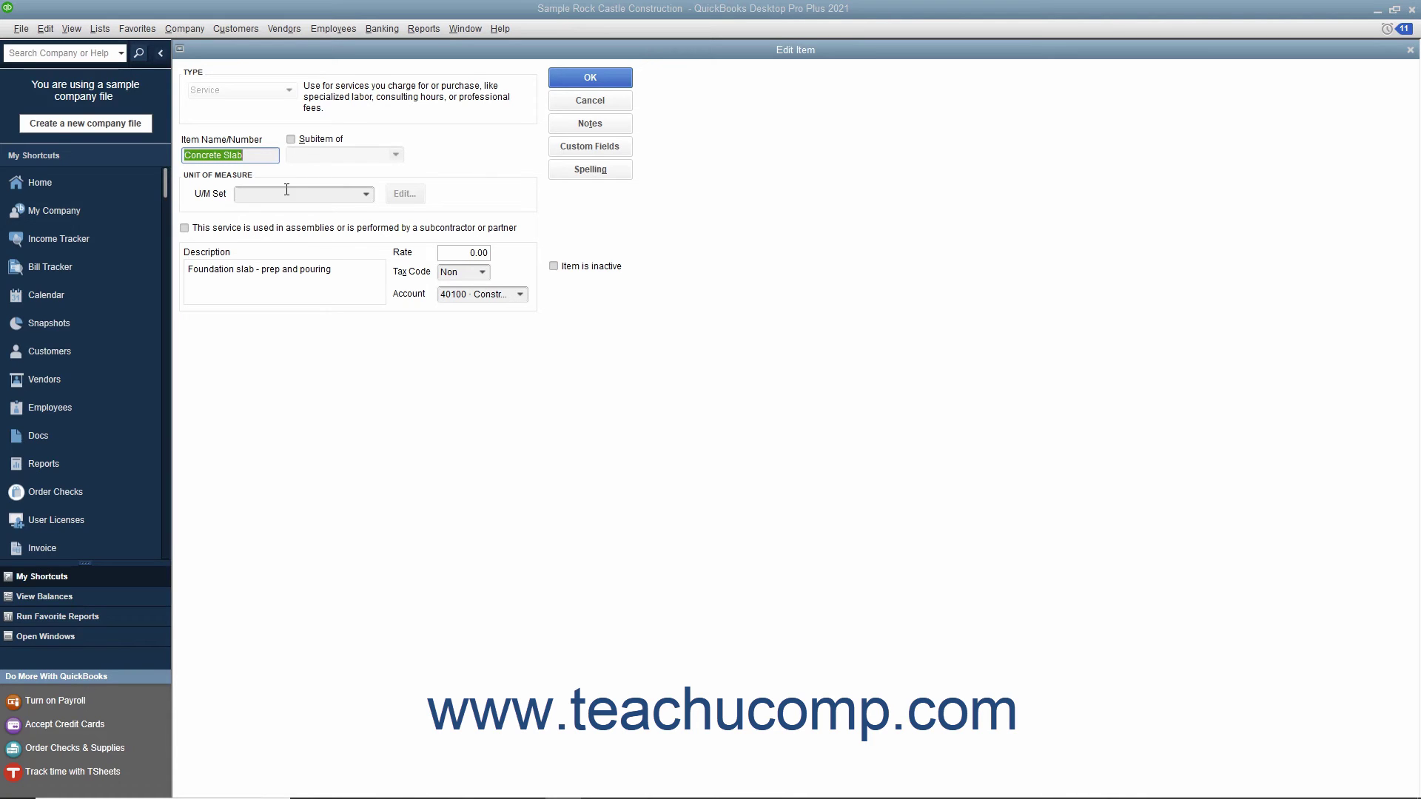
click(590, 147)
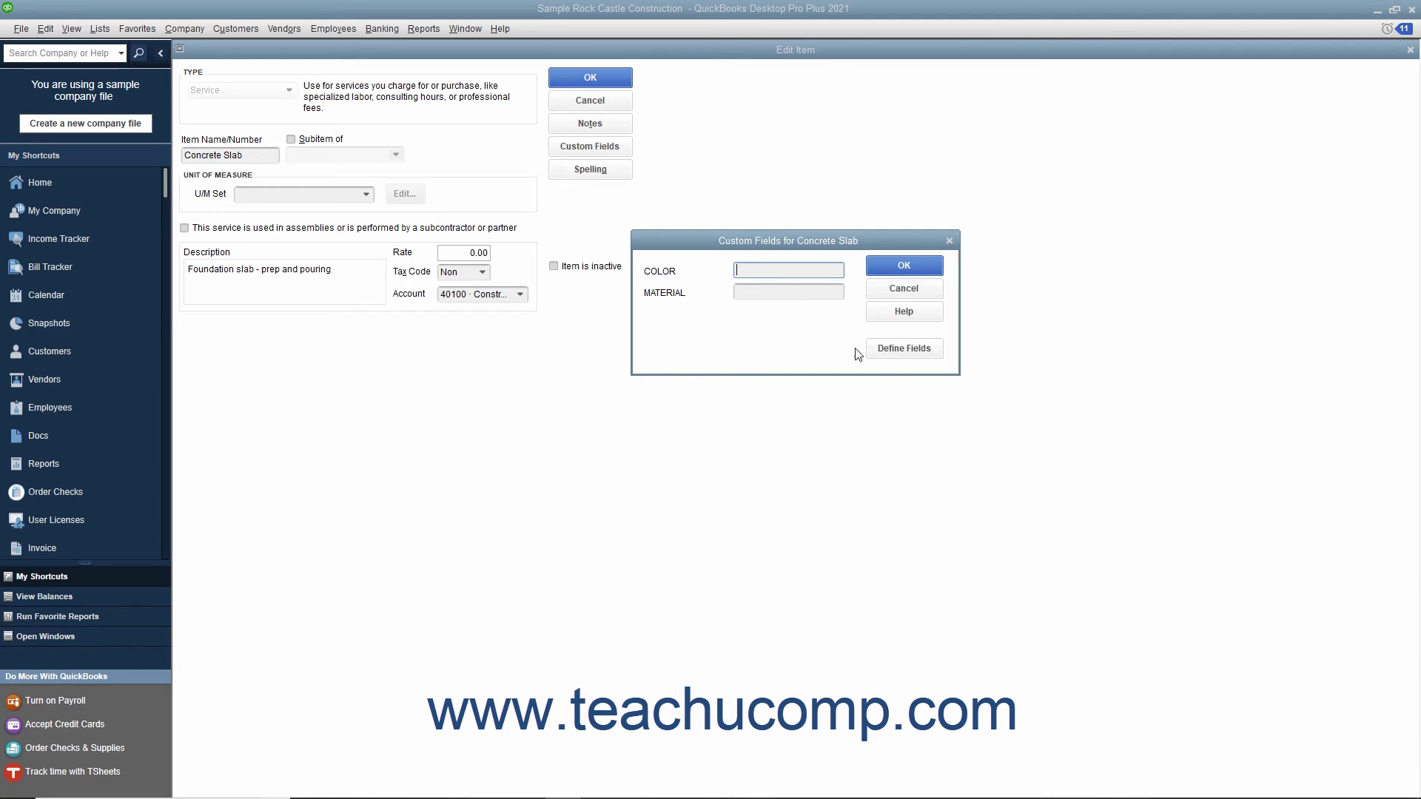
Define a new item custom field labelled 'Size', mark it in use, and save the definitions.
click(891, 358)
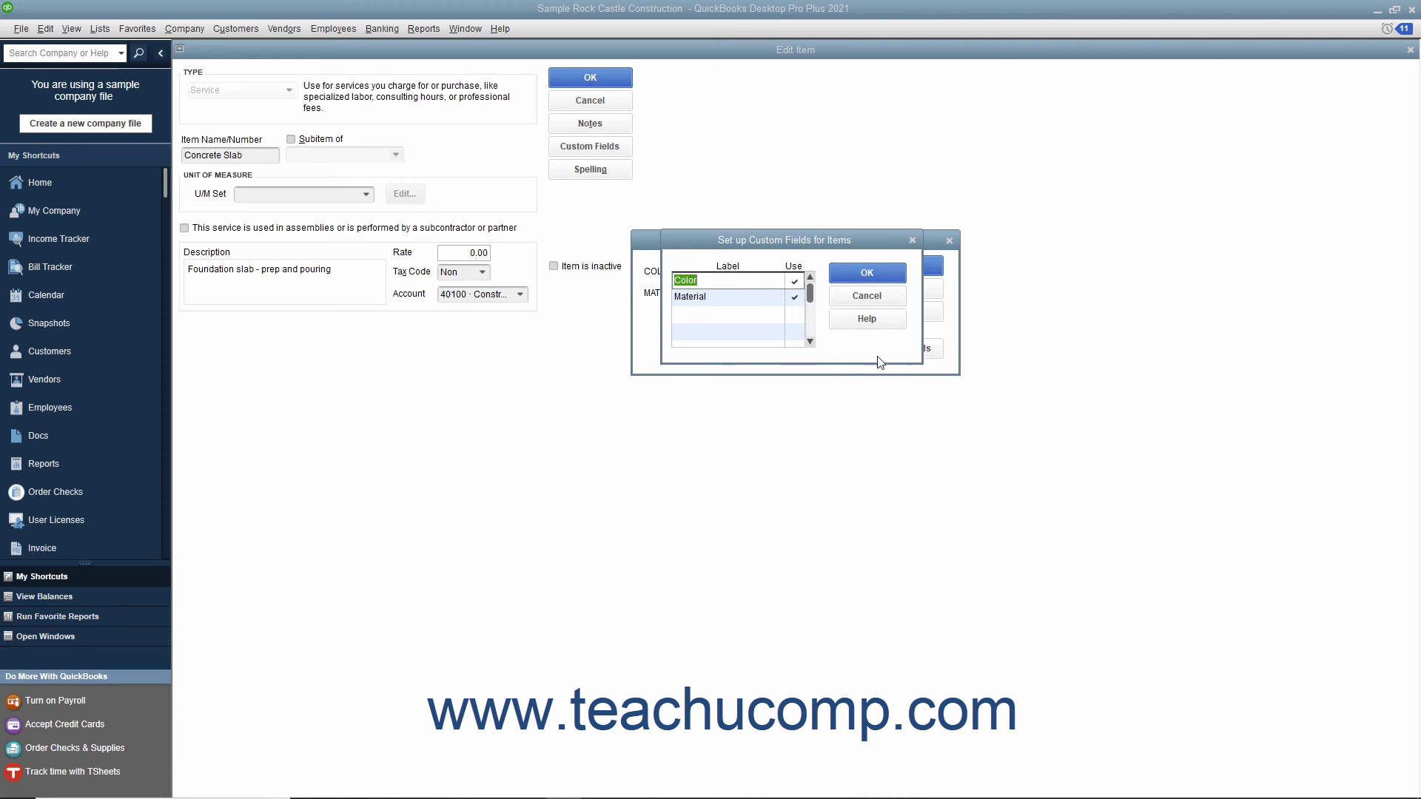
click(735, 316)
text(Si)
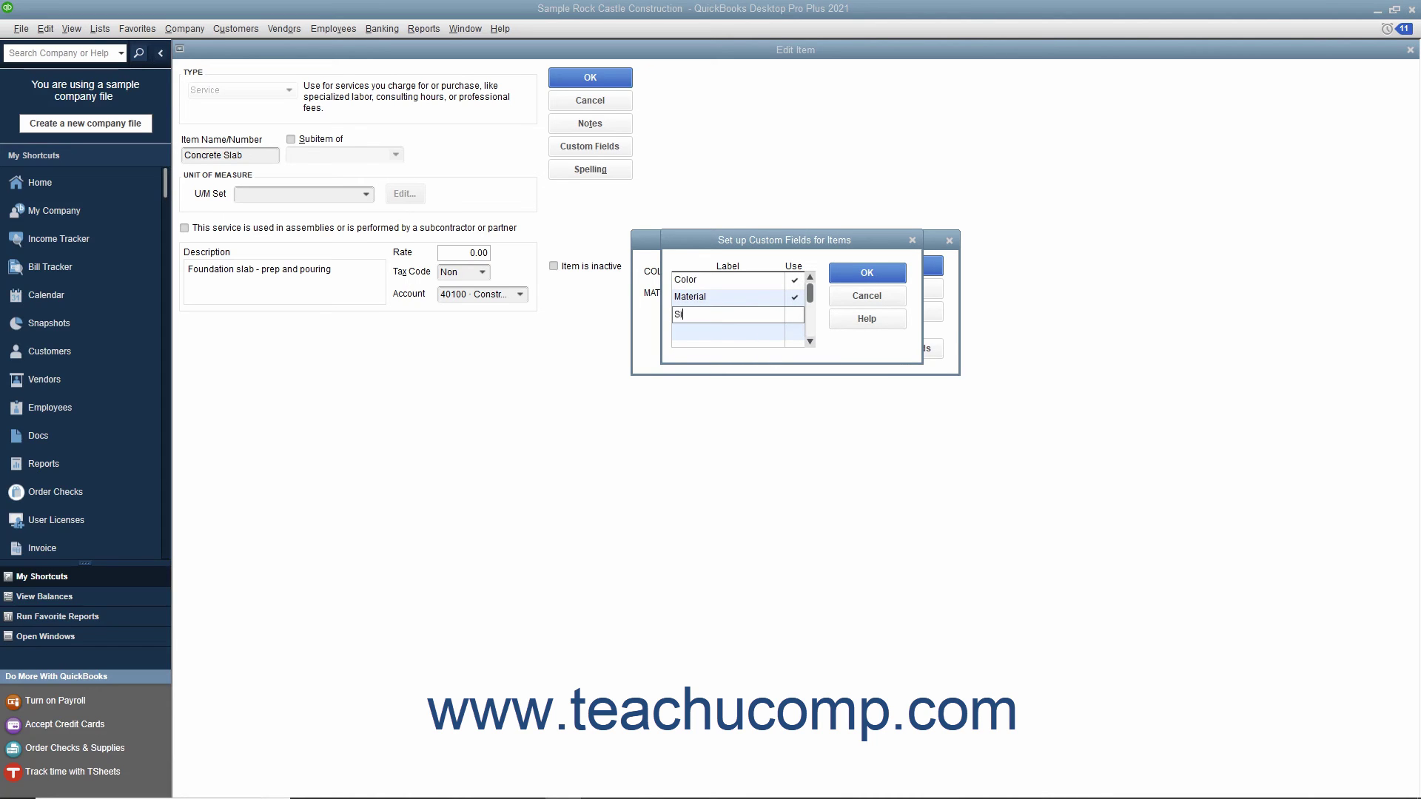
text(ze)
click(794, 317)
click(842, 272)
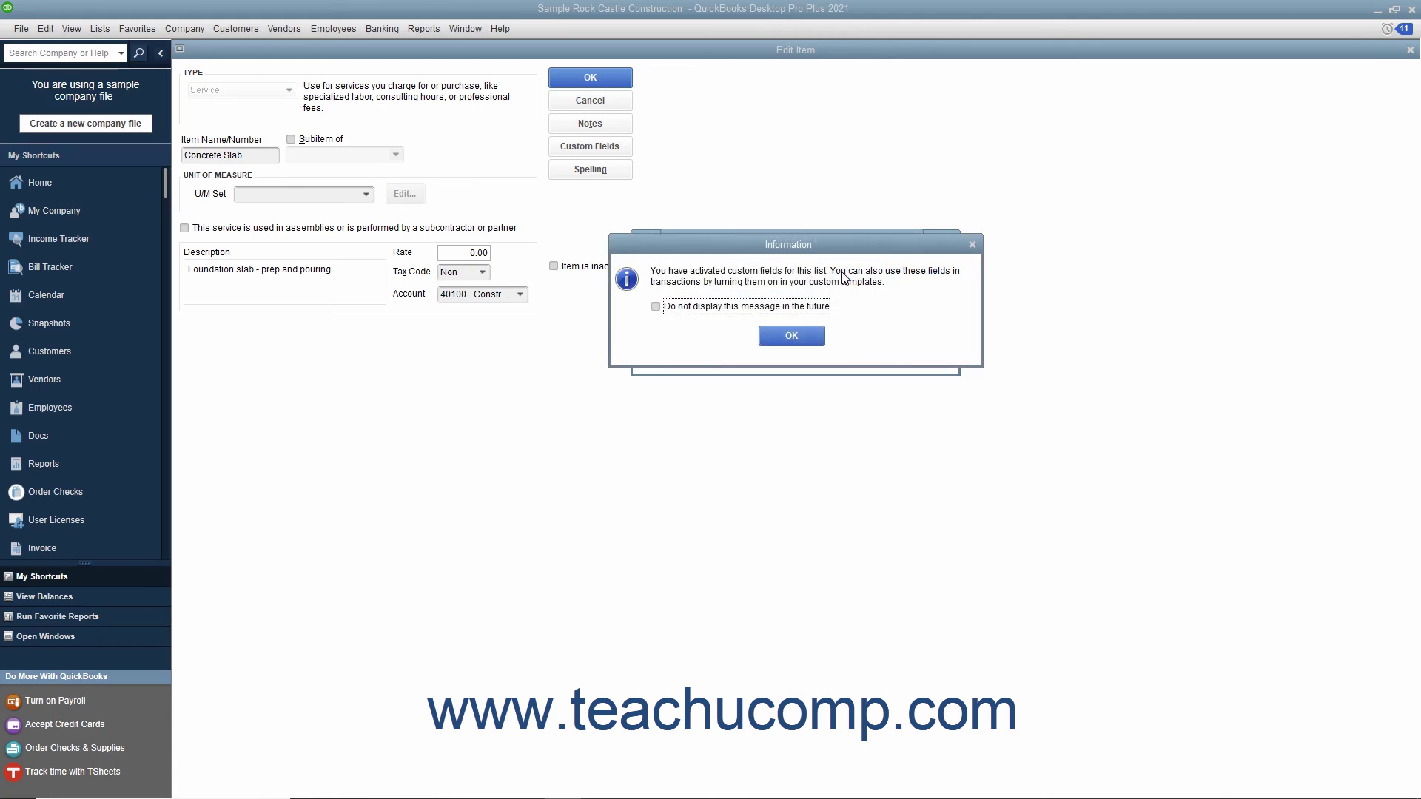
Acknowledge the activation notice, review the empty SIZE field, and save the Concrete Slab item.
click(792, 336)
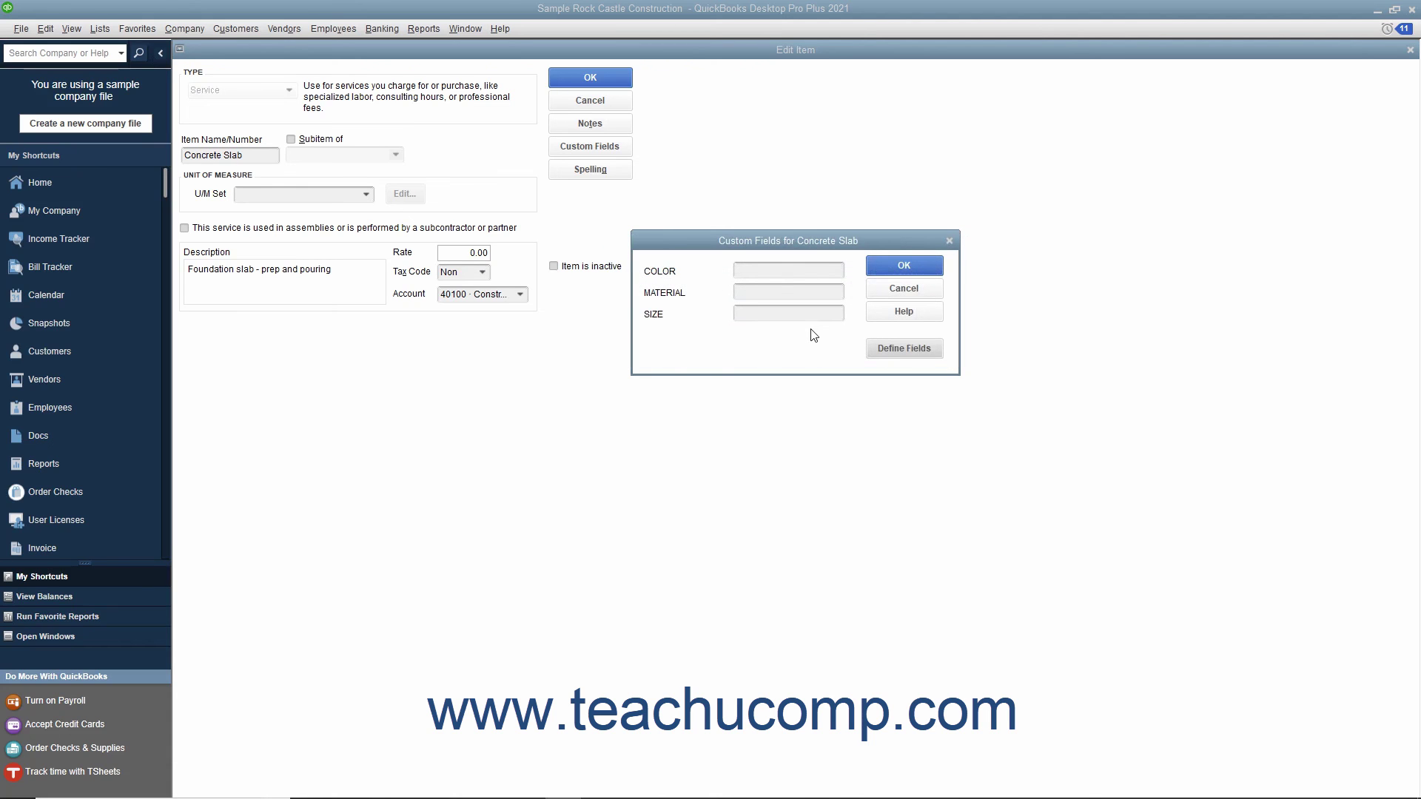
click(781, 311)
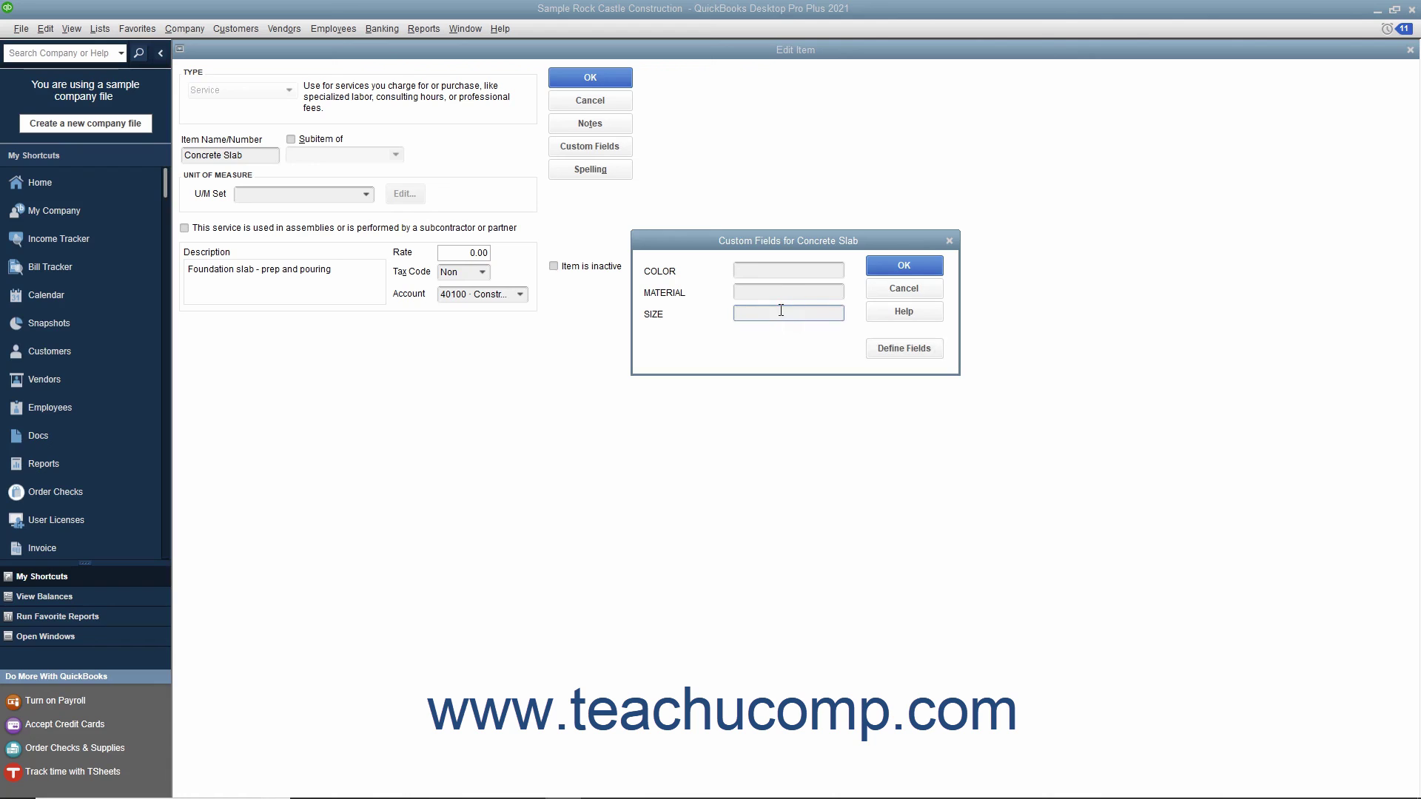
click(878, 269)
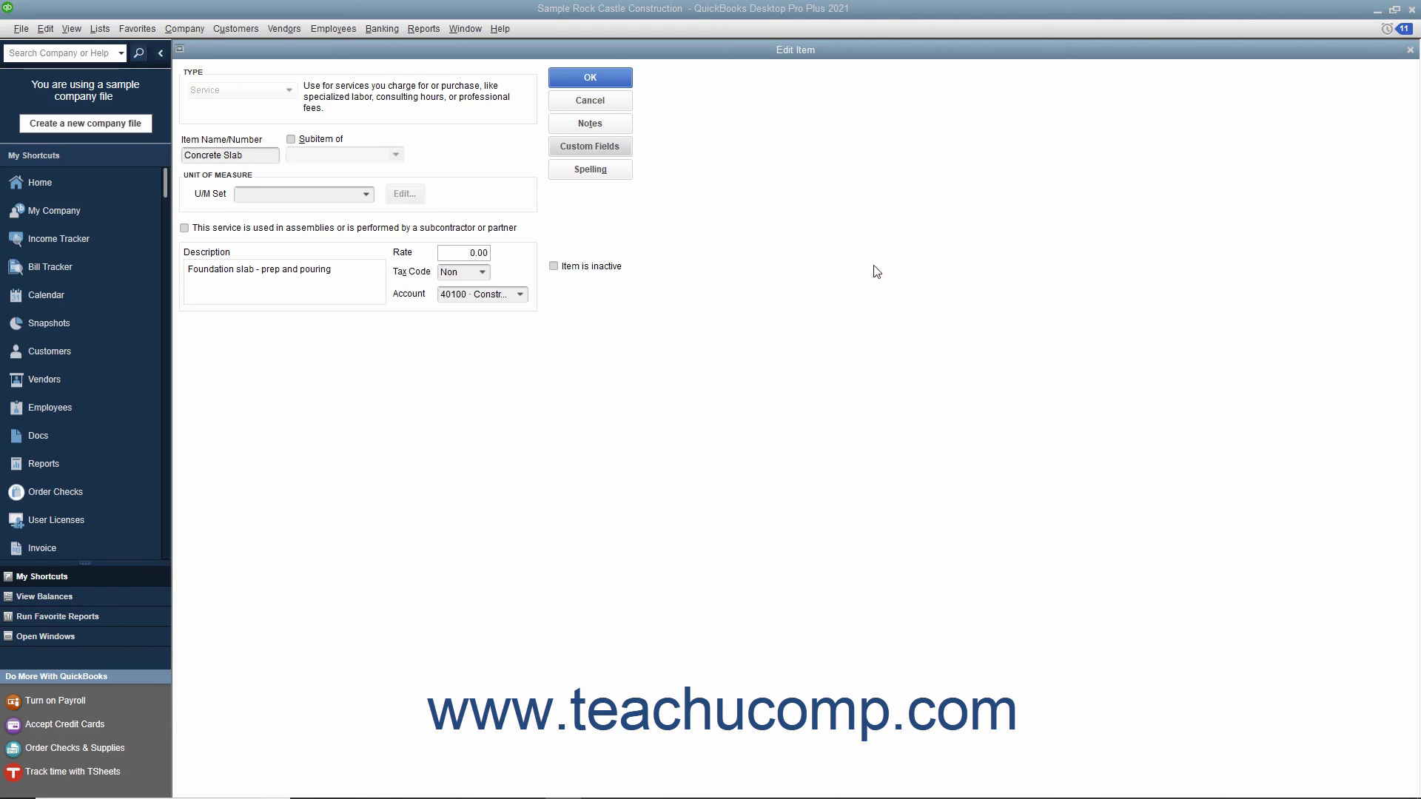
click(618, 82)
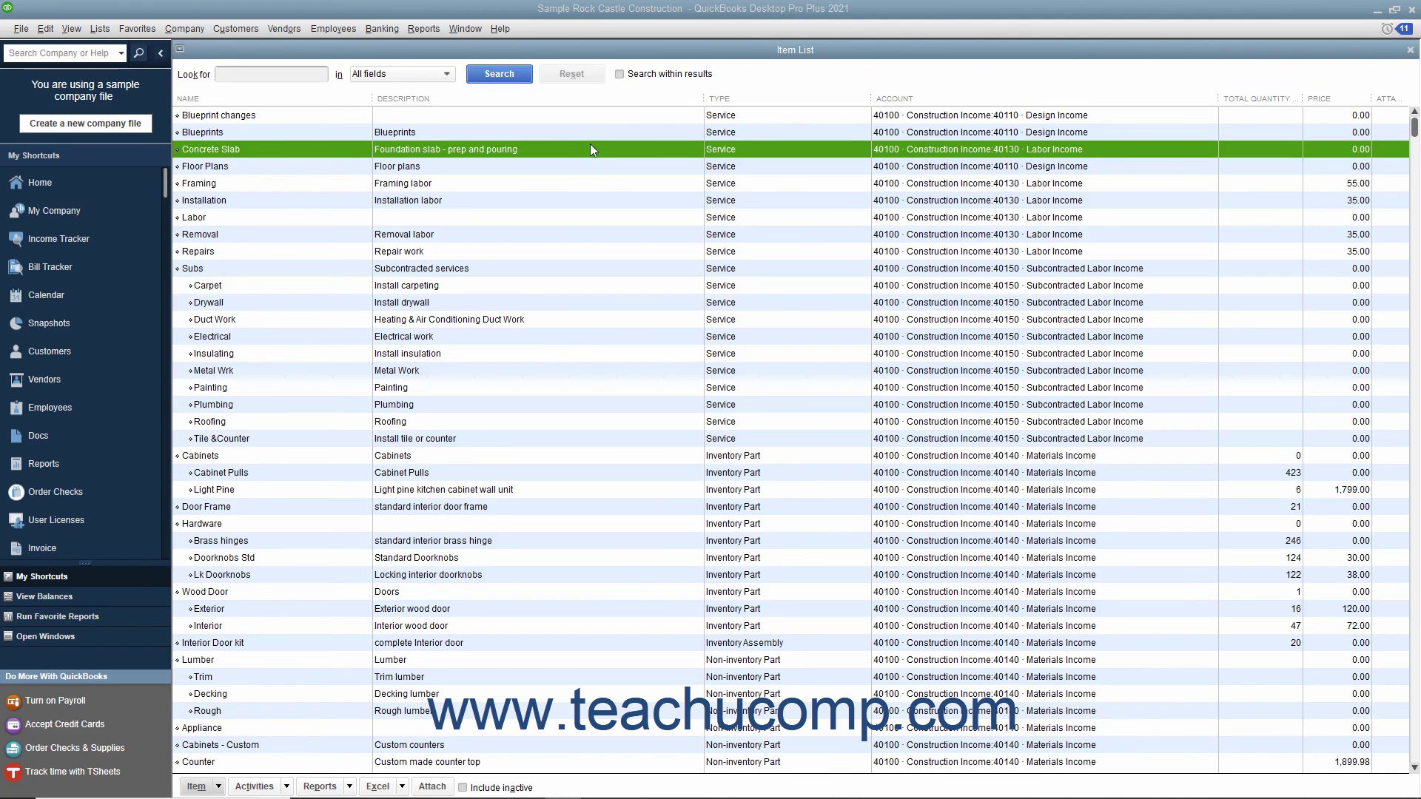